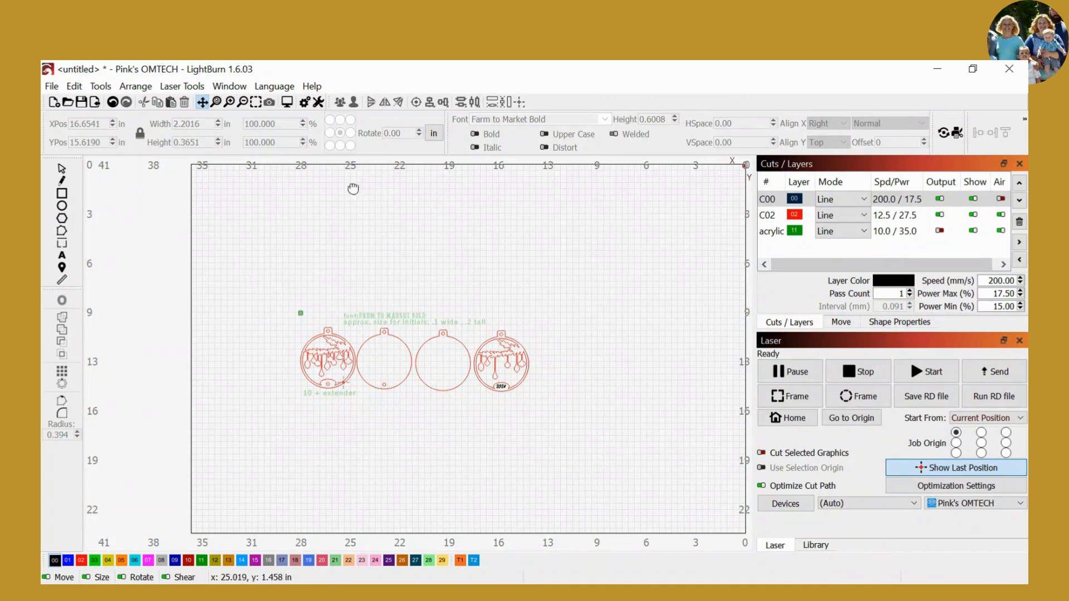
- Restore the K, C, B, R, Z, I text and move it below the 2024 ornament
left_click(62, 169)
key("ctrl+z")
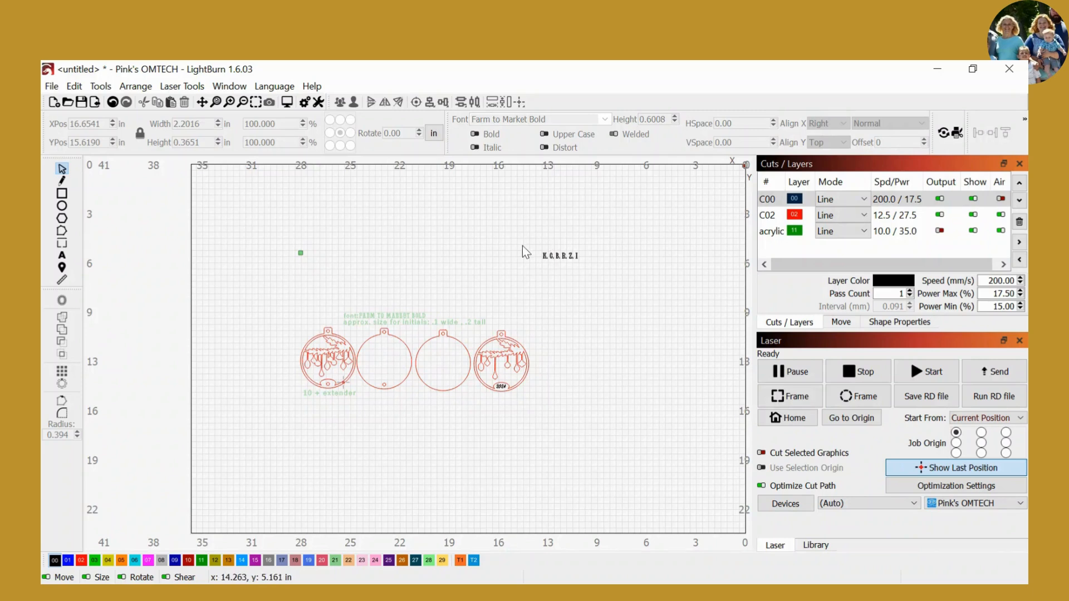
left_click_drag(530, 242, 501, 404)
left_click(508, 452)
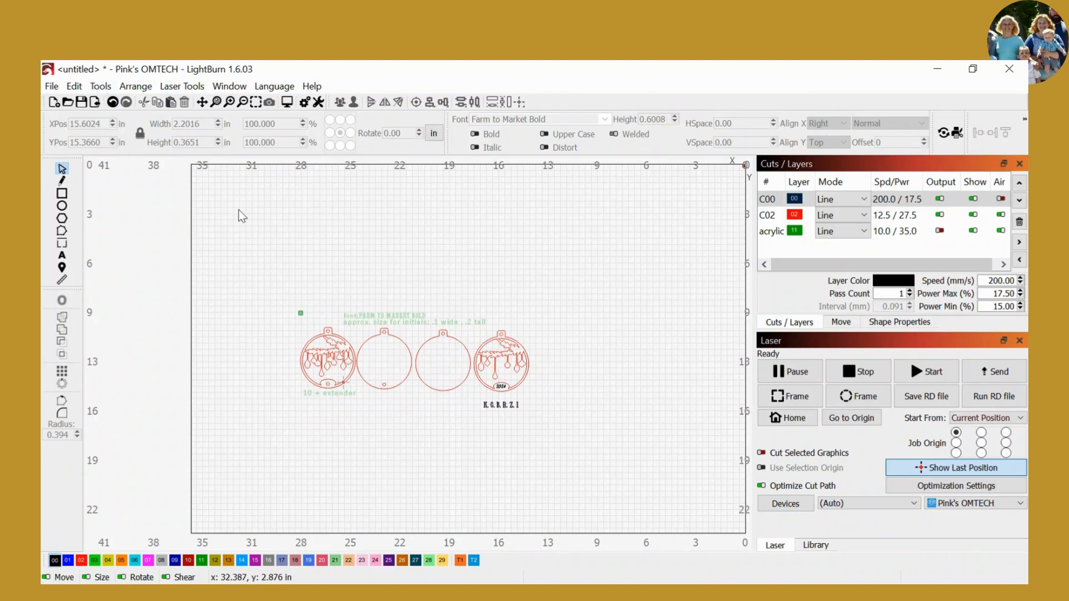
- Add the letters K and C as separate Farm to Market Bold text objects beside the 2024 ornament
scroll(240, 211, "up", 2)
scroll(649, 335, "up", 2)
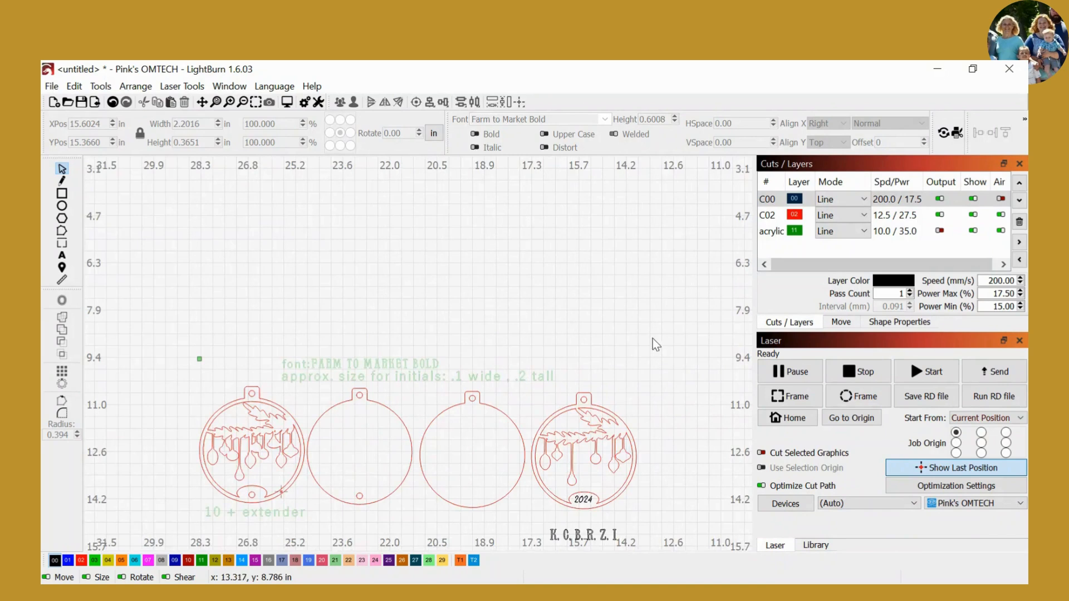
scroll(639, 338, "up", 2)
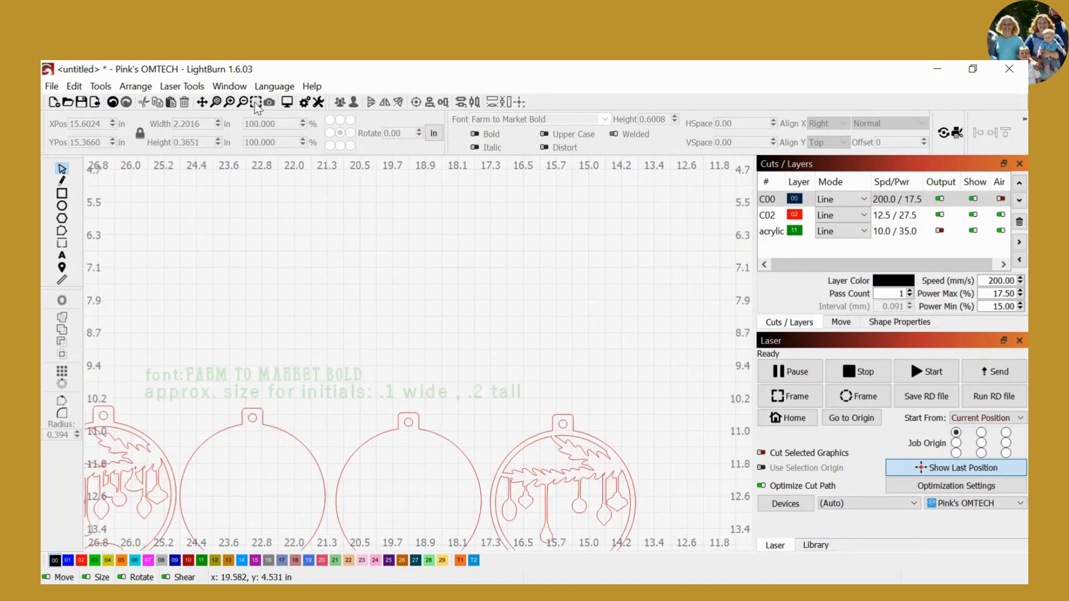
left_click_drag(477, 326, 432, 159)
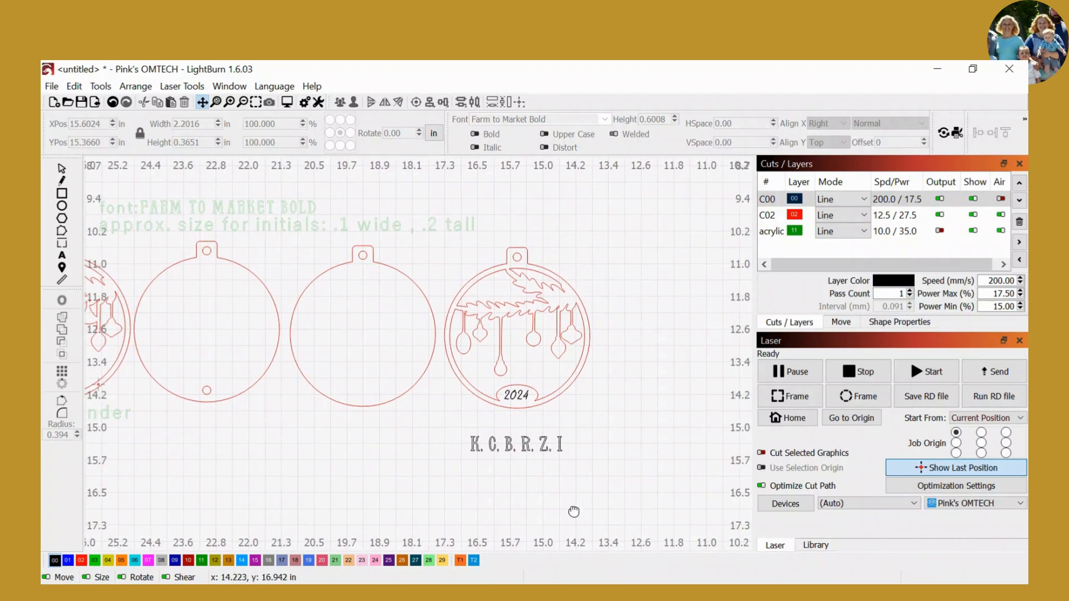
scroll(661, 498, "up", 1)
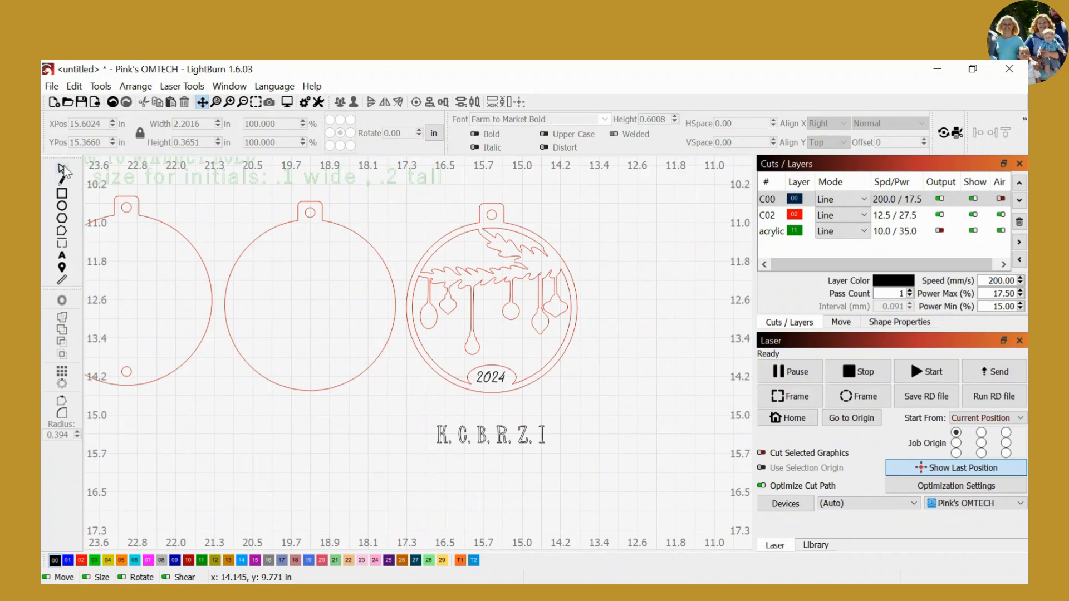
left_click(62, 255)
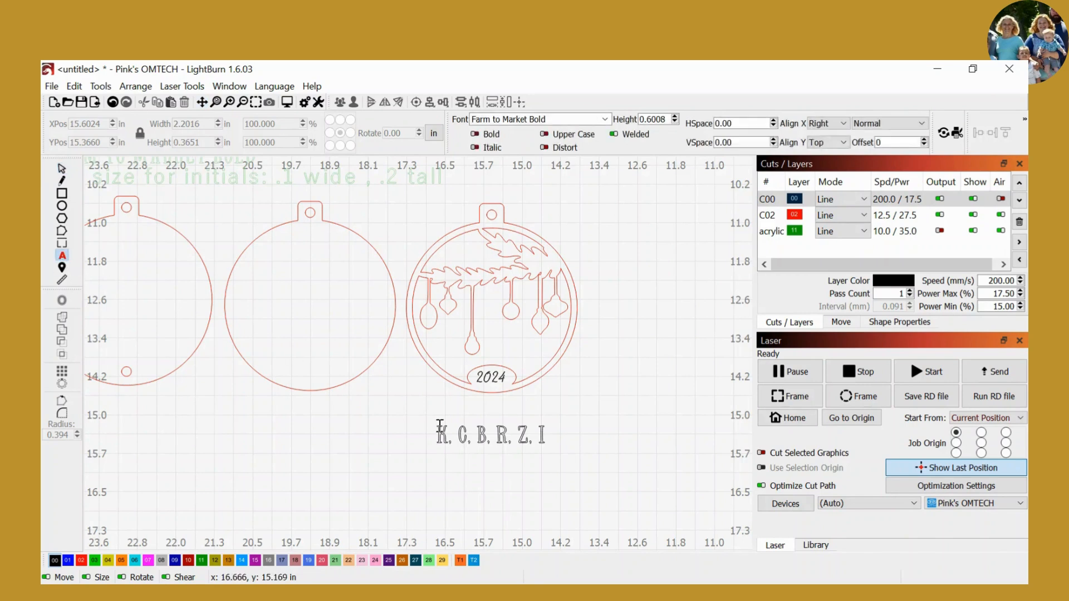
left_click(556, 443)
left_click(579, 375)
left_click(598, 399)
type("C")
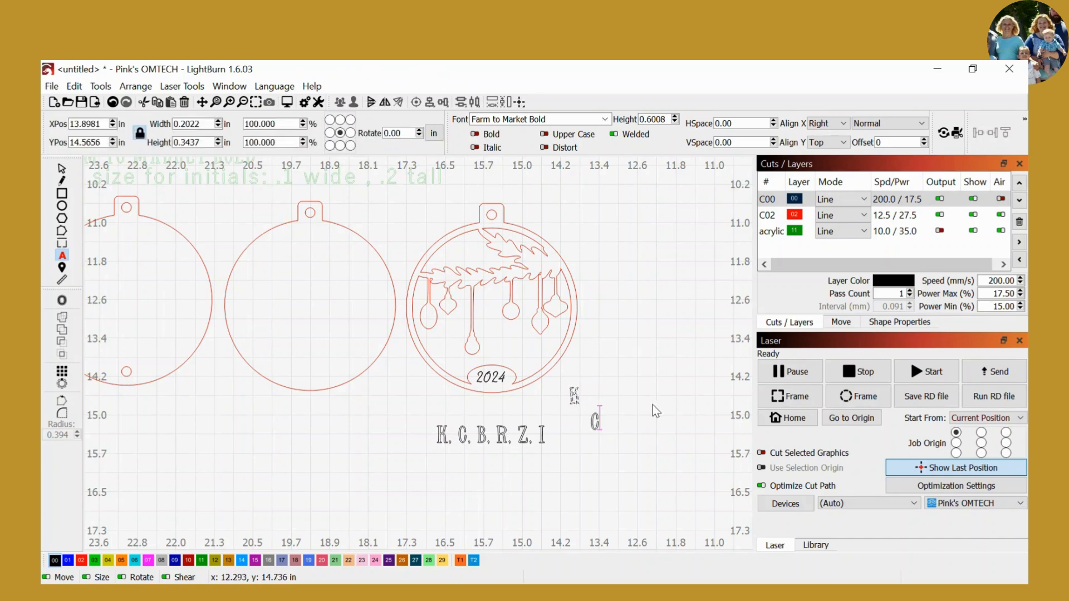
- Add the letters B, R, Z and I as separate text objects following the C
left_click(617, 397)
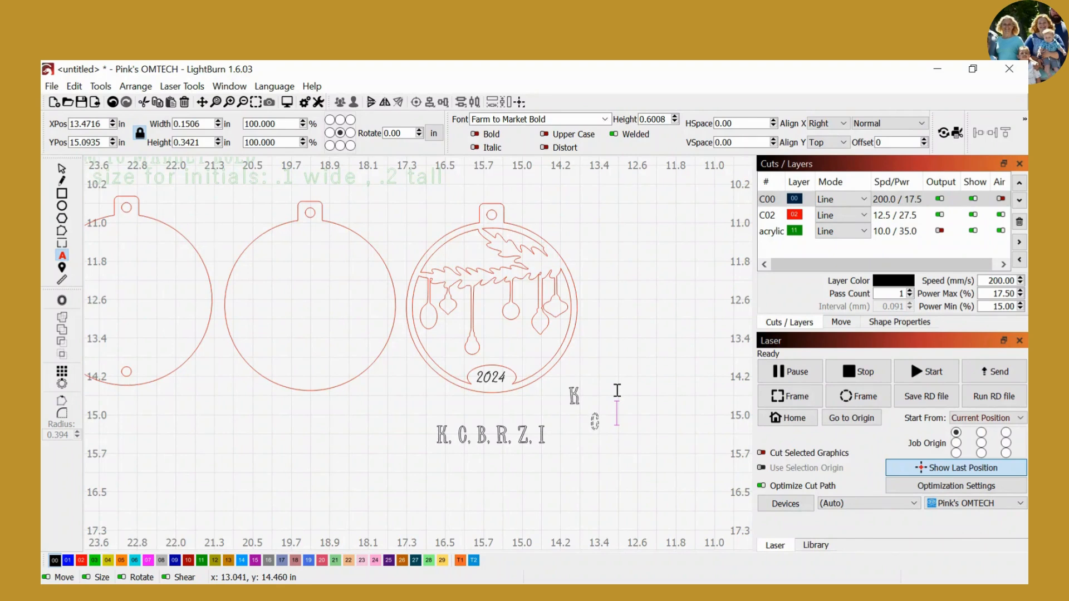
type("B")
left_click(637, 393)
left_click(649, 388)
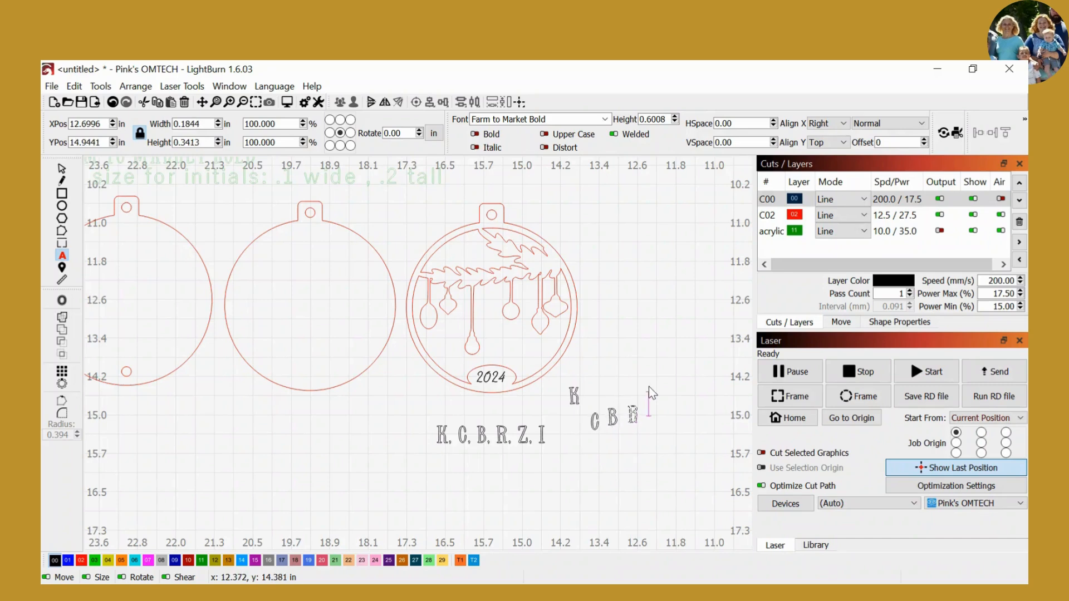
type("Z")
left_click(665, 424)
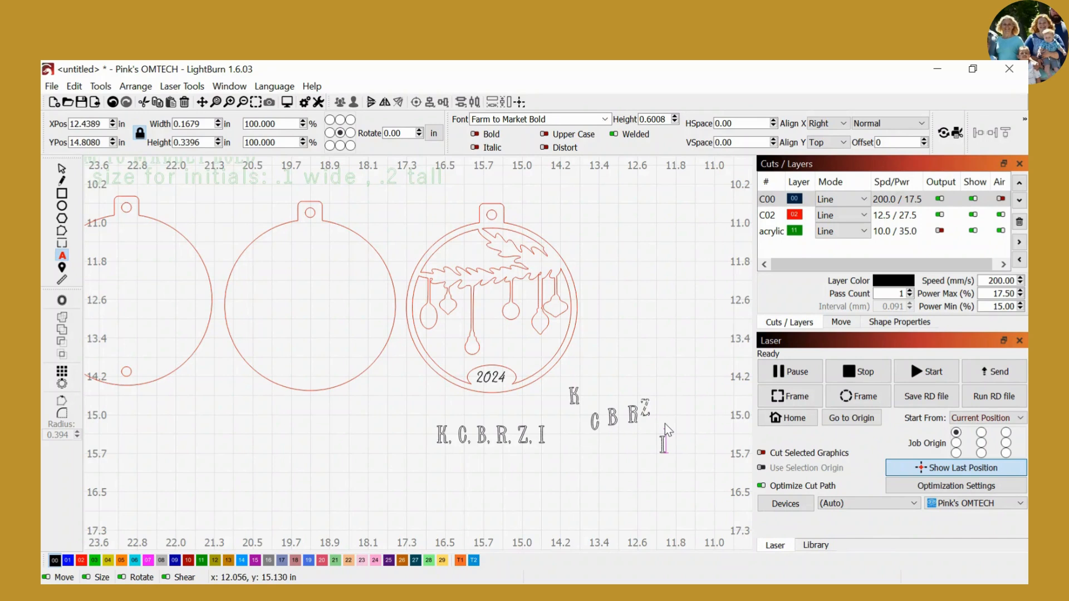
left_click(62, 168)
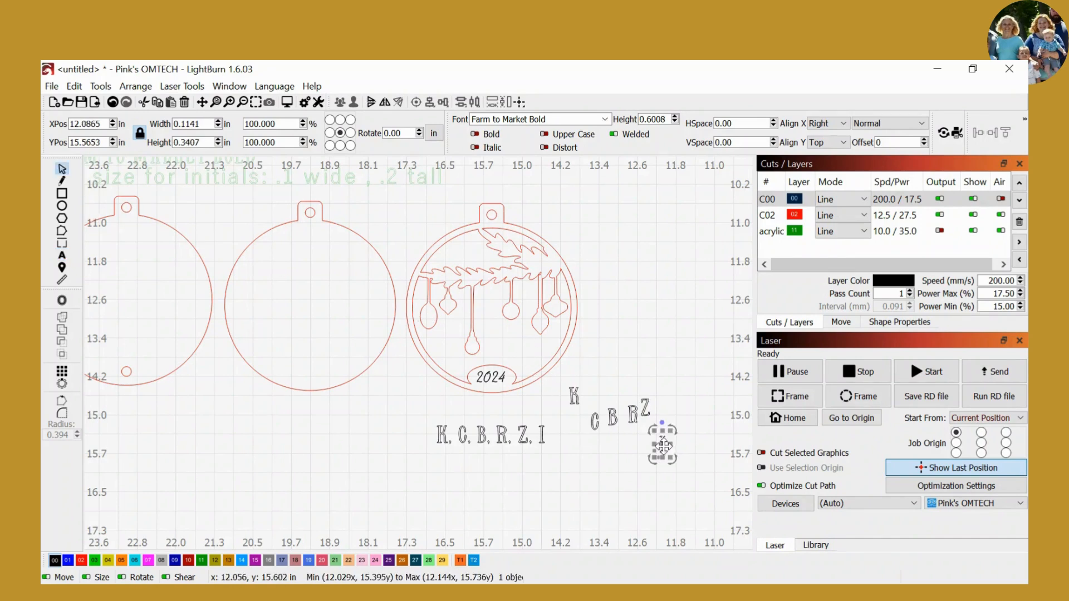
- Move the separate letters I and K roughly into line with the other new initials
left_click_drag(663, 445, 666, 407)
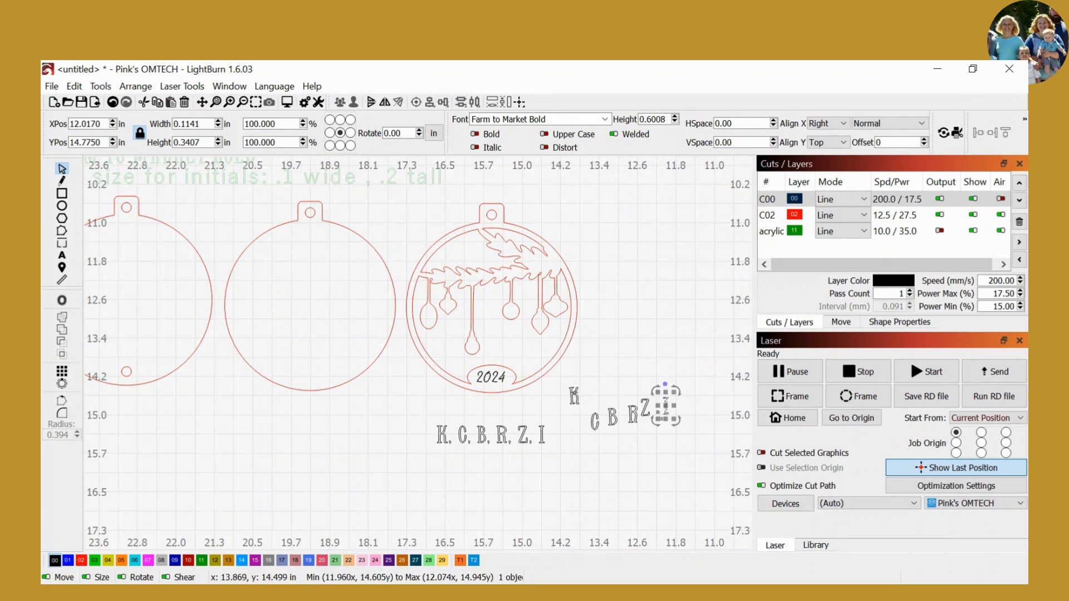
left_click(575, 392)
left_click_drag(574, 395, 577, 420)
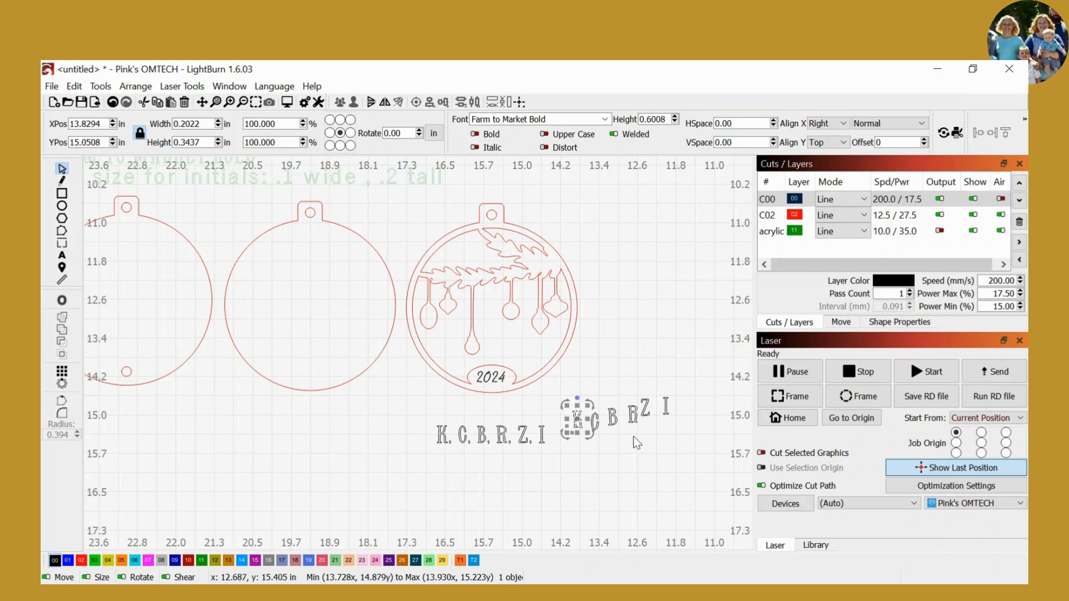
- Place the letter K in the 2024 ornament's first hanging bauble and shrink it to about 0.30 in high
left_click_drag(579, 425, 431, 324)
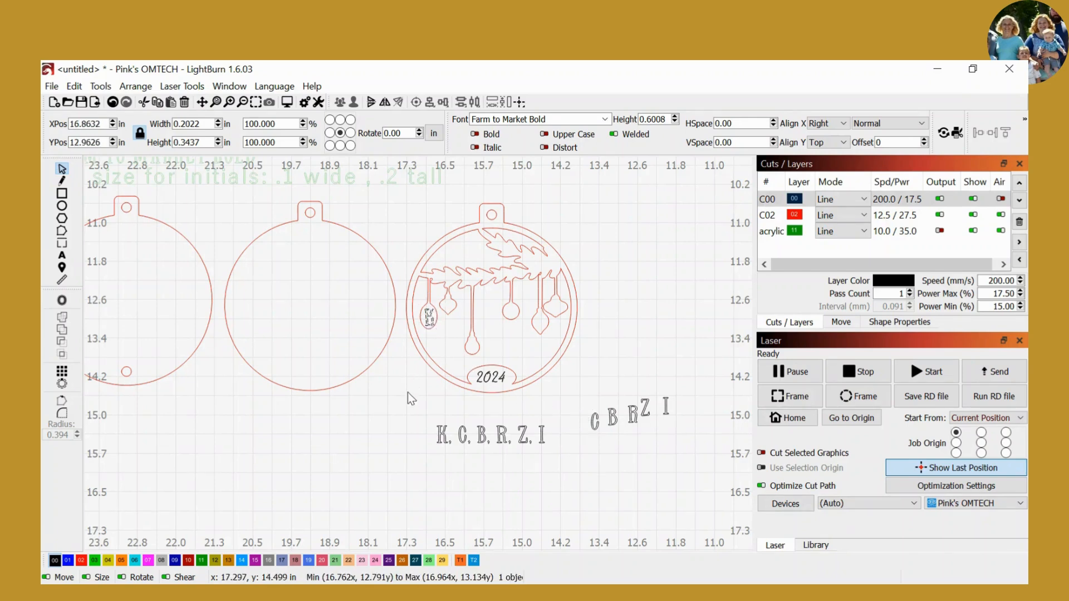
left_click(411, 398)
left_click(429, 315)
left_click(423, 403)
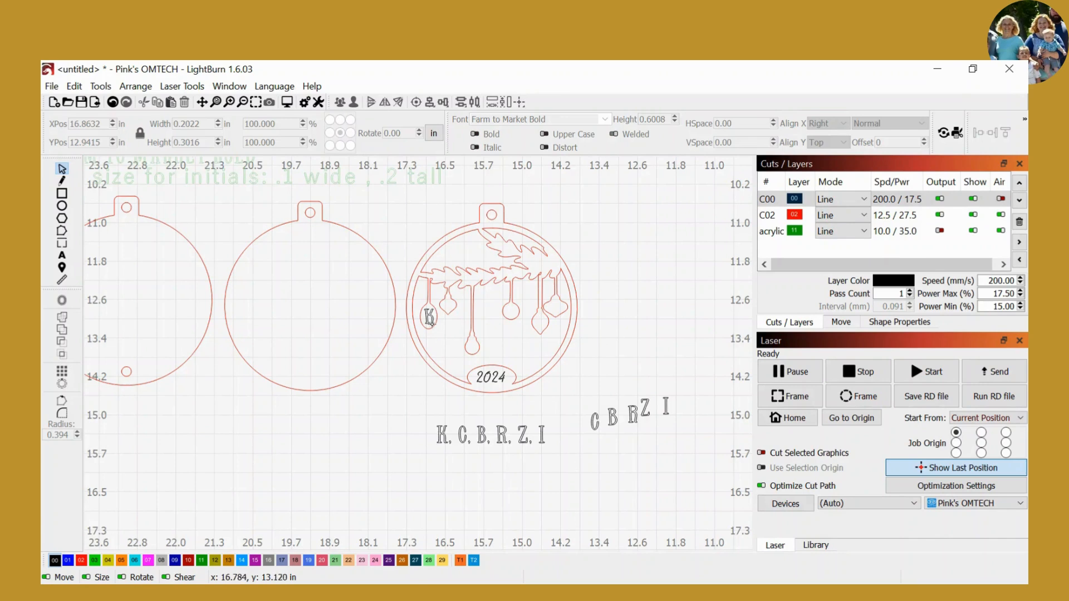
left_click(429, 313)
left_click_drag(429, 316, 428, 318)
left_click(663, 306)
- Fit the letter C into the second bauble and B into the long-hanging third one, each about 0.24 in high
left_click(594, 420)
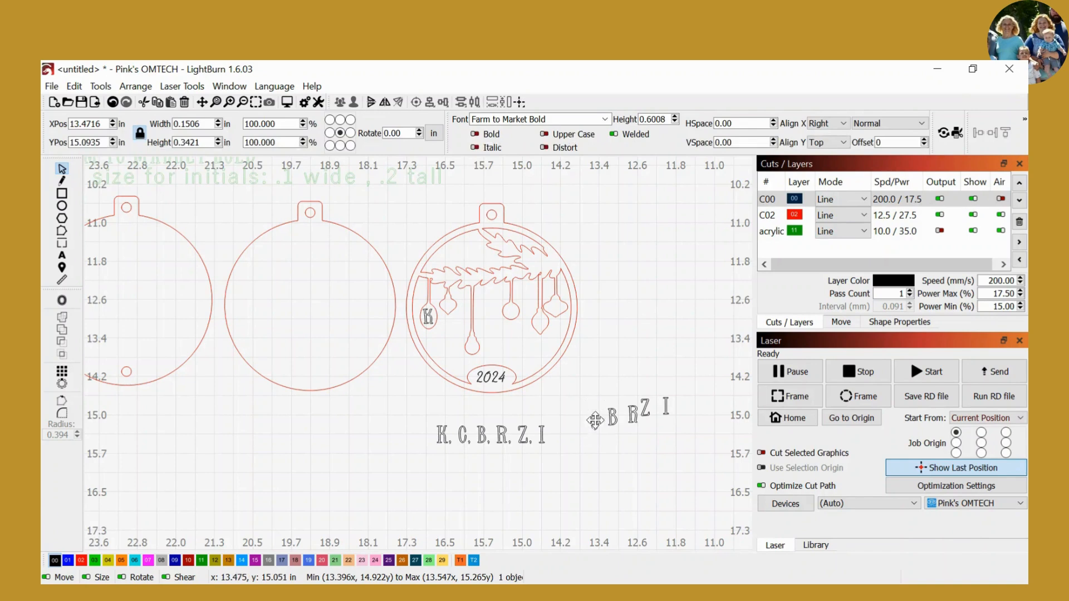
left_click_drag(595, 420, 455, 306)
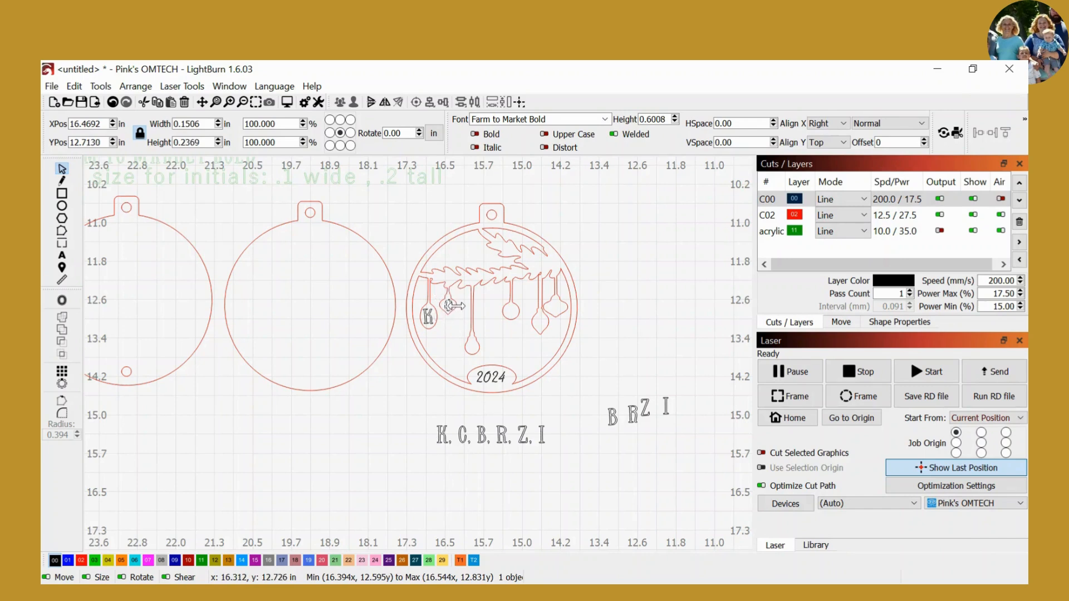
left_click(612, 418)
left_click_drag(622, 426, 473, 355)
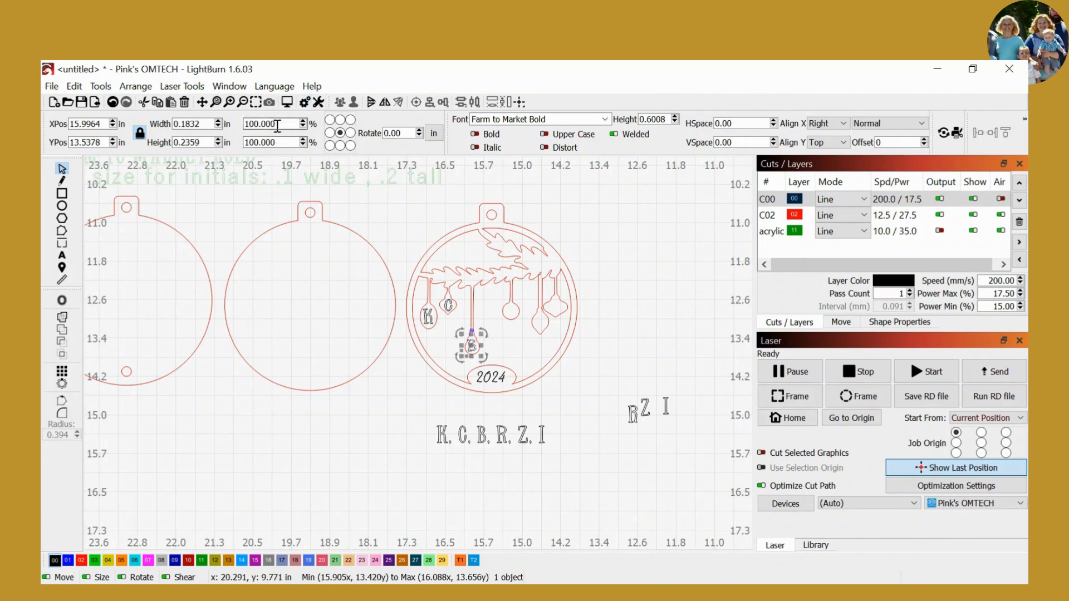
- Try nudging the letter B sideways in its bauble, including an X position of 15.95 in
left_click(113, 121)
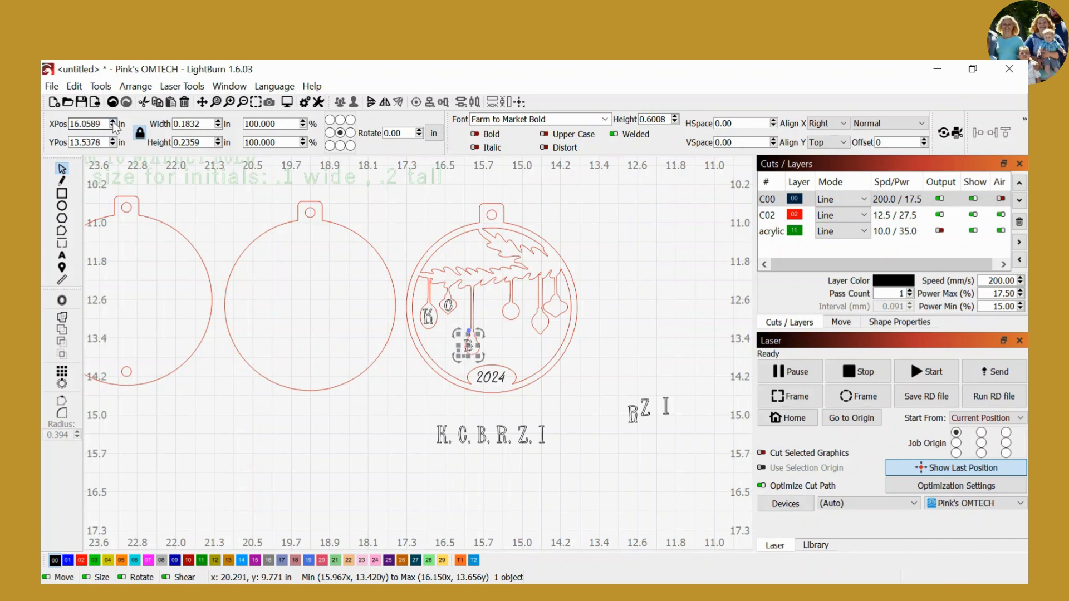
left_click(113, 127)
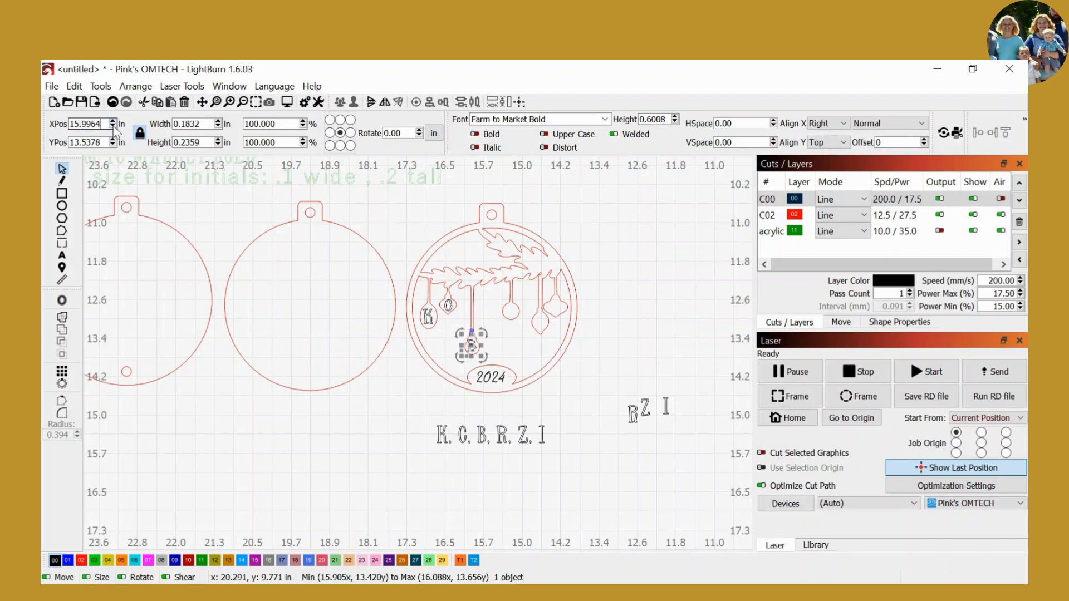
left_click(113, 127)
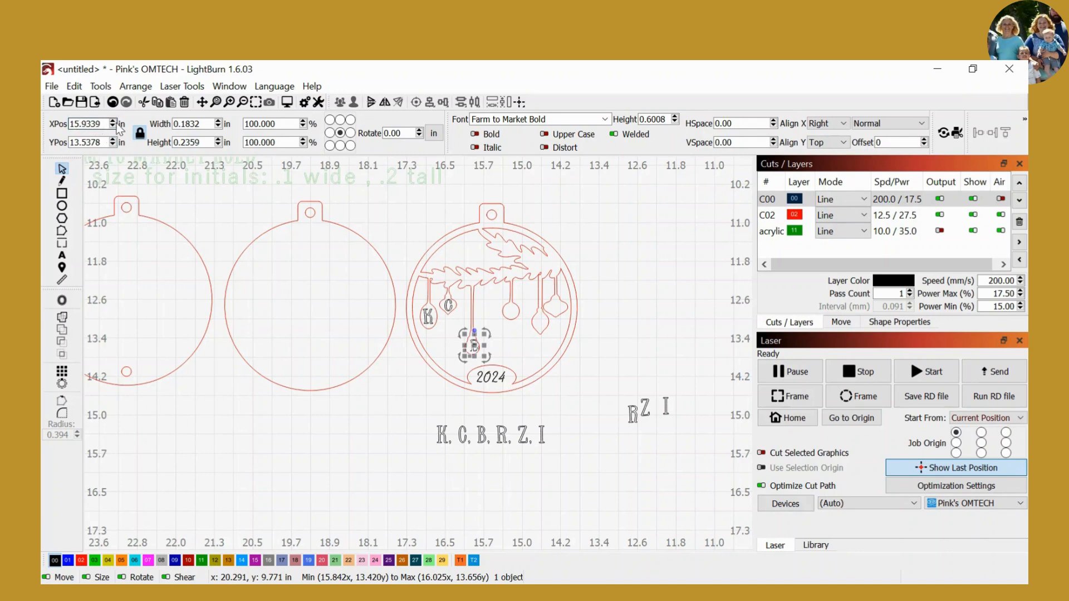
left_click(113, 127)
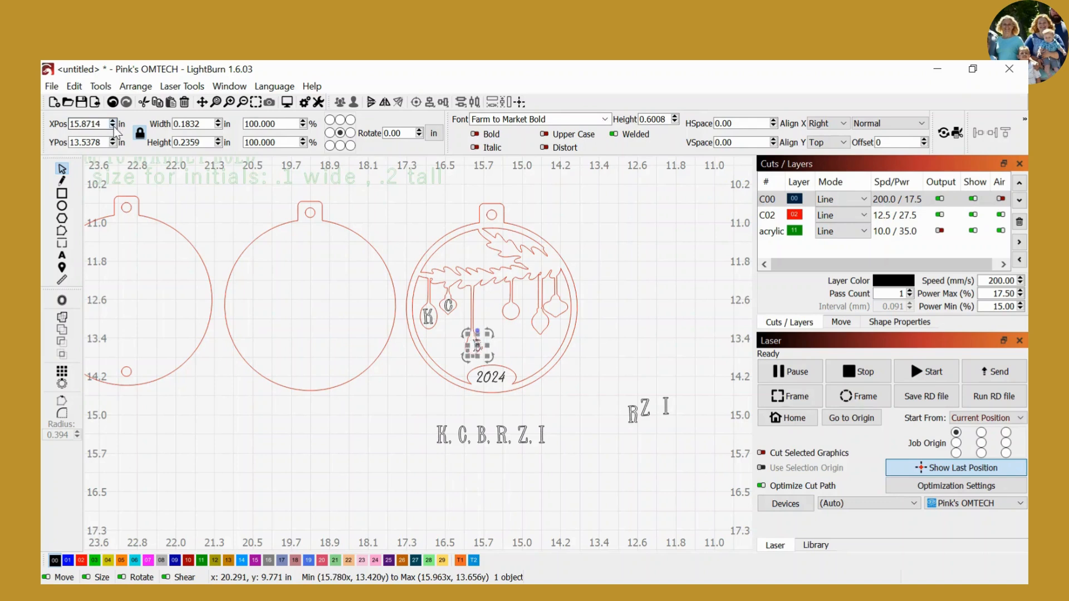
left_click(113, 121)
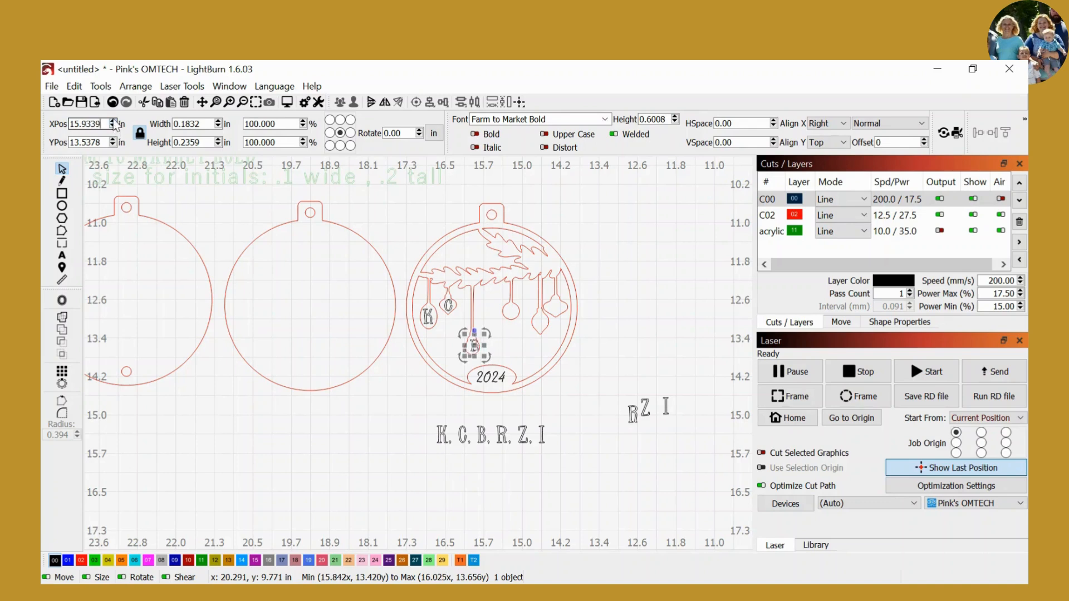
left_click(112, 120)
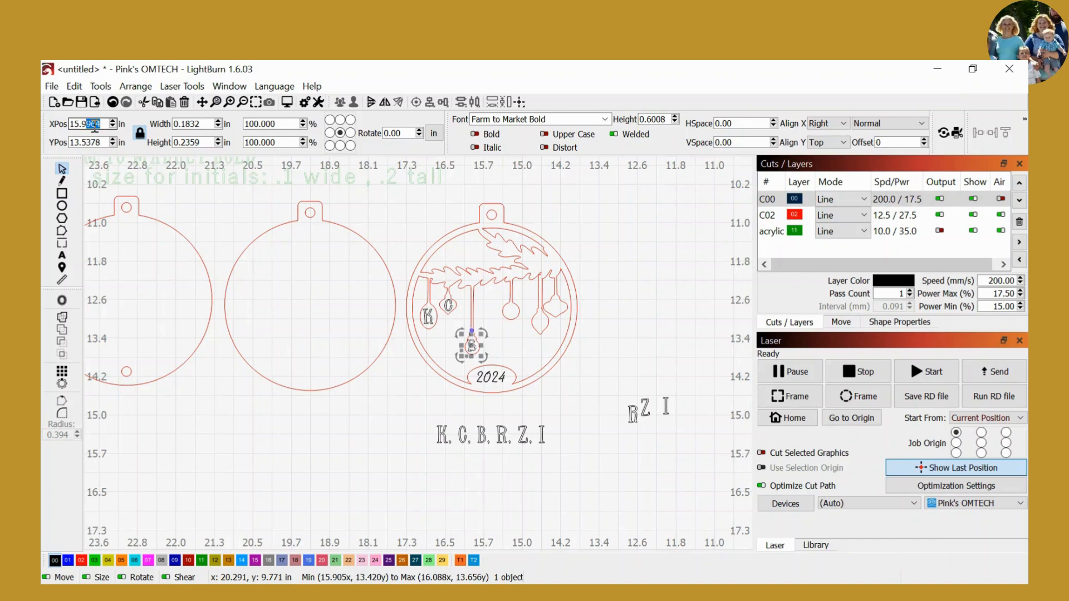
type("5")
key("Return")
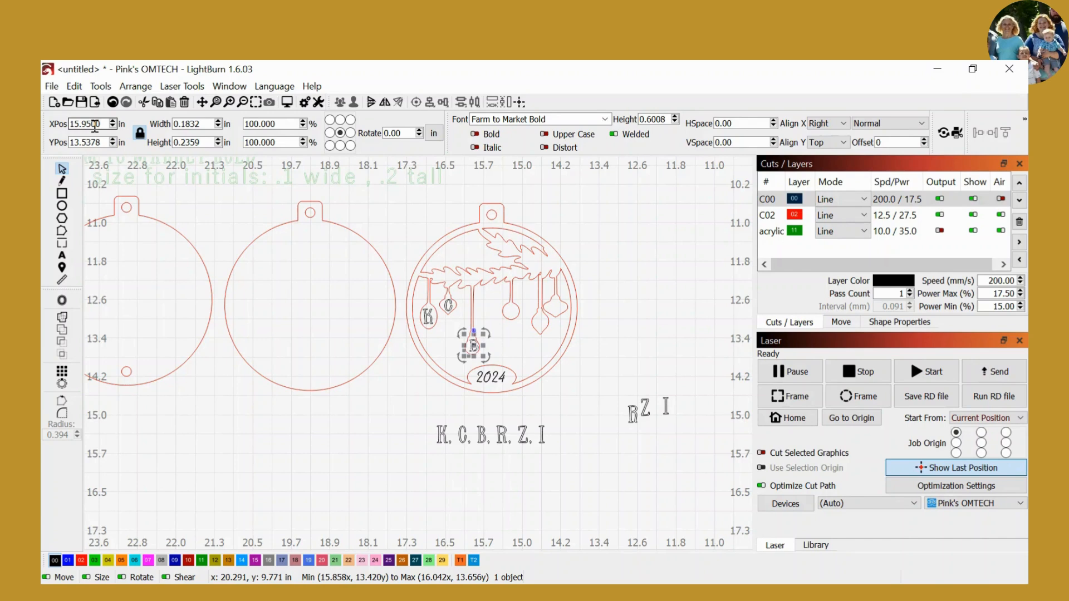
- Set the letter B's X position to 15.97 in
left_click_drag(106, 123, 89, 123)
type("7")
key("Return")
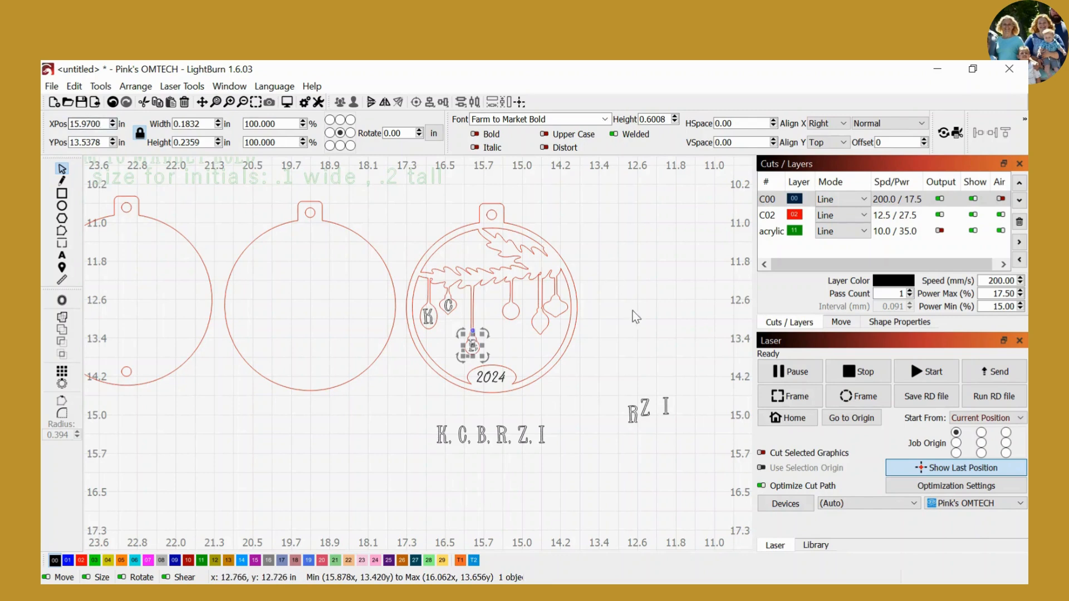
left_click(619, 330)
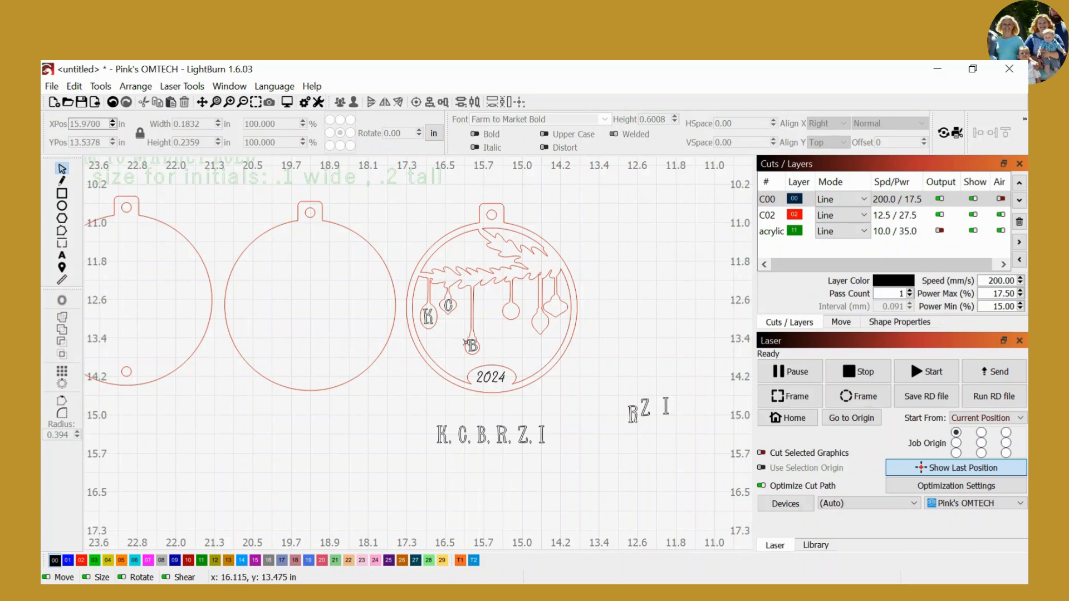
- Move the letter R into the round fourth bauble and scale it to fit inside
left_click(631, 413)
left_click_drag(633, 413, 511, 314)
left_click(529, 352)
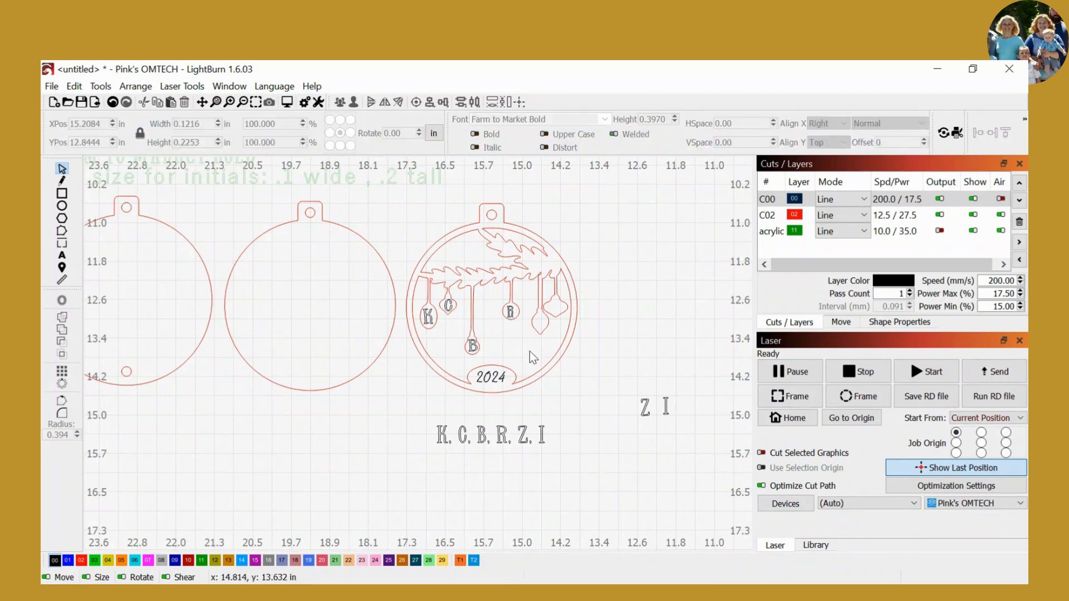
left_click(512, 310)
left_click_drag(512, 312, 518, 323)
left_click(523, 356)
- Fit the letter Z into the fifth bauble at about 0.28 in high and place the letter I in the last bauble
left_click(647, 405)
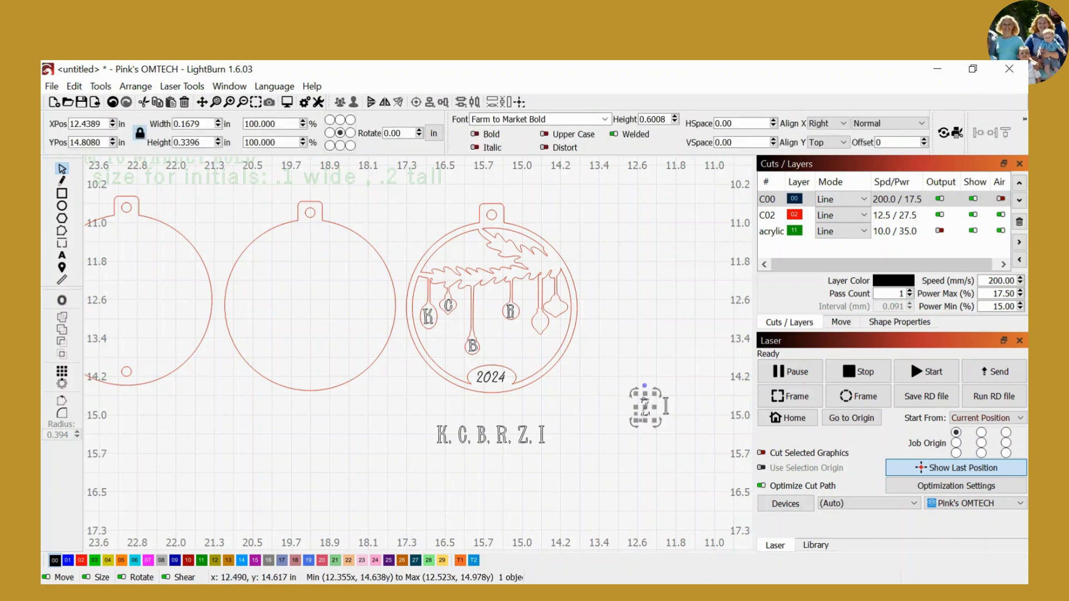
left_click_drag(643, 404, 543, 330)
left_click_drag(541, 339, 541, 328)
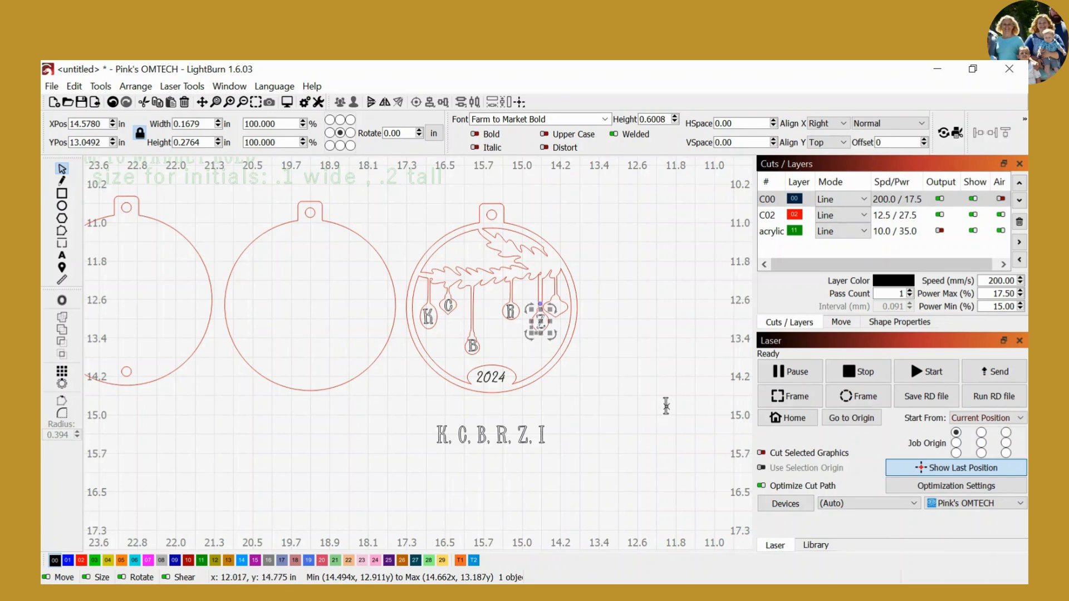
left_click(666, 406)
left_click_drag(667, 407, 559, 312)
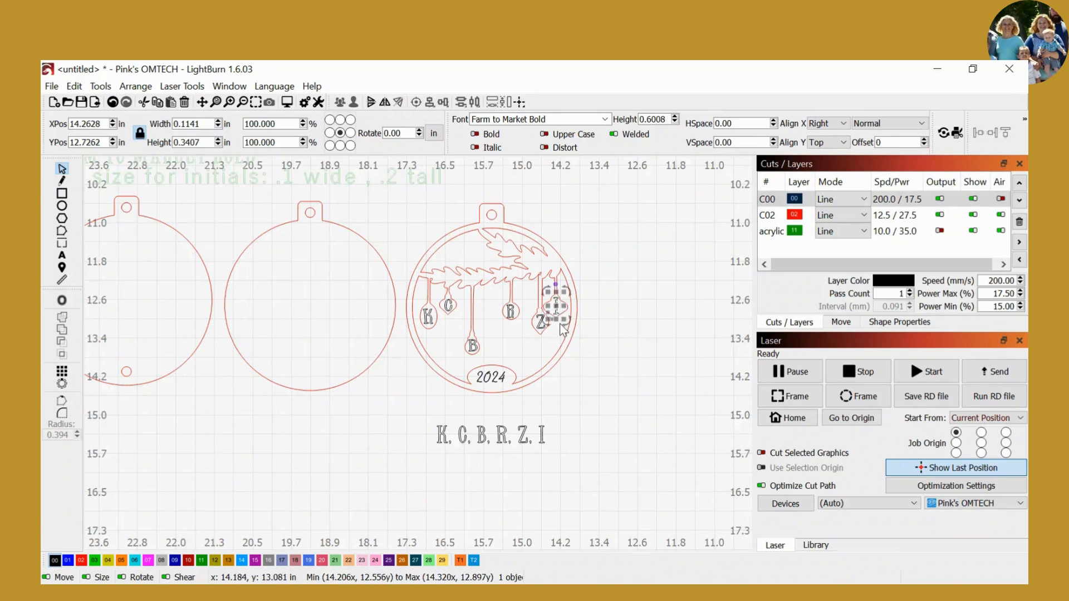
left_click(611, 377)
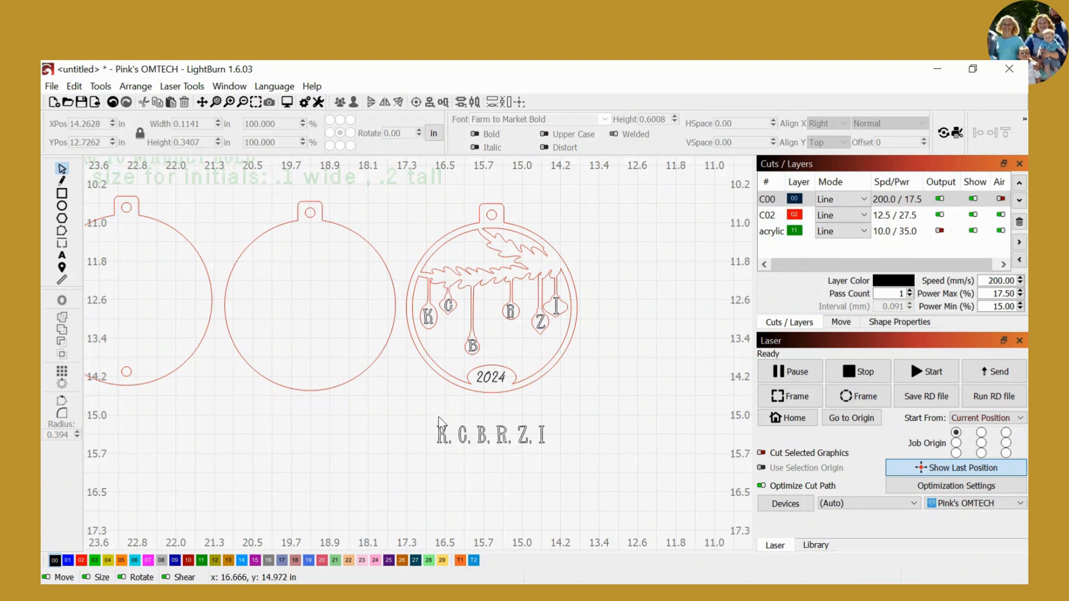
- Delete the combined K, C, B, R, Z, I text below the 2024 ornament
left_click_drag(436, 422, 599, 463)
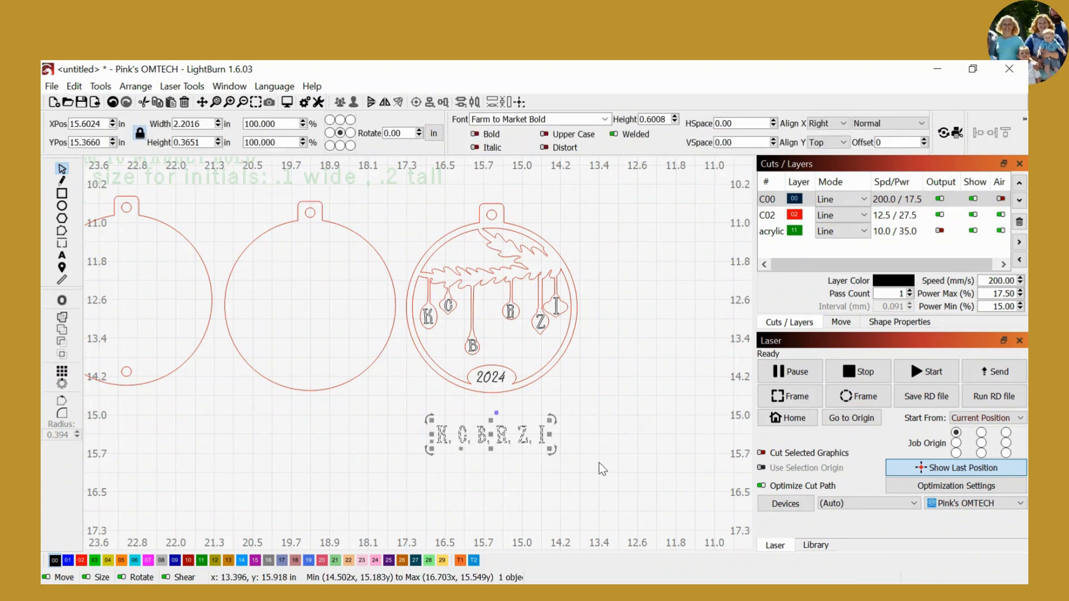
key("Delete")
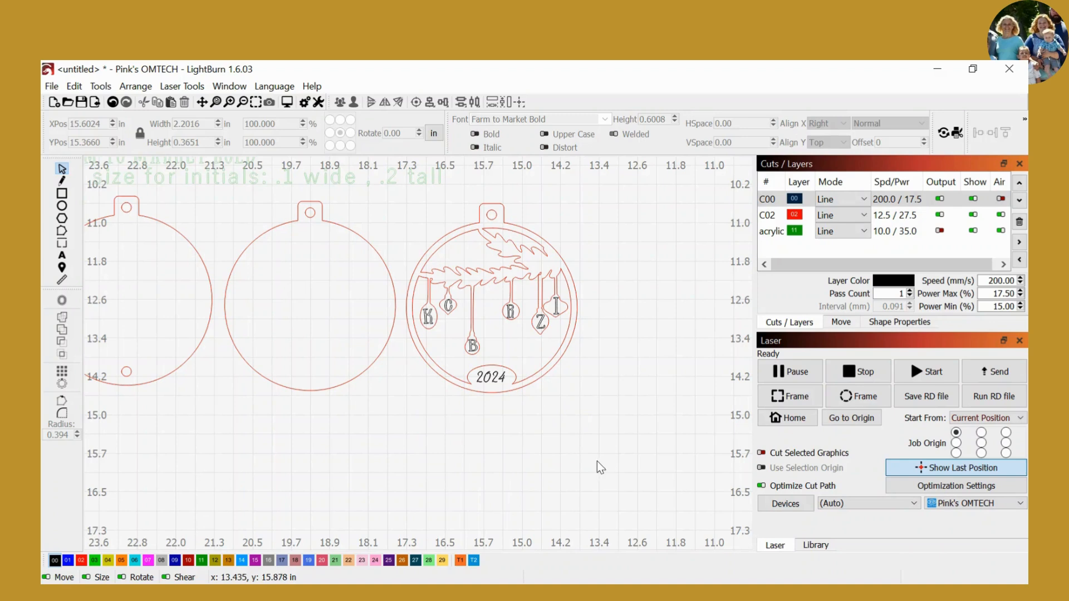
- Place the ornament design above the "10 + extender" label onto the adjacent backing disc with the lower hole, aligning their outlines
left_click(202, 103)
left_click_drag(222, 427, 557, 431)
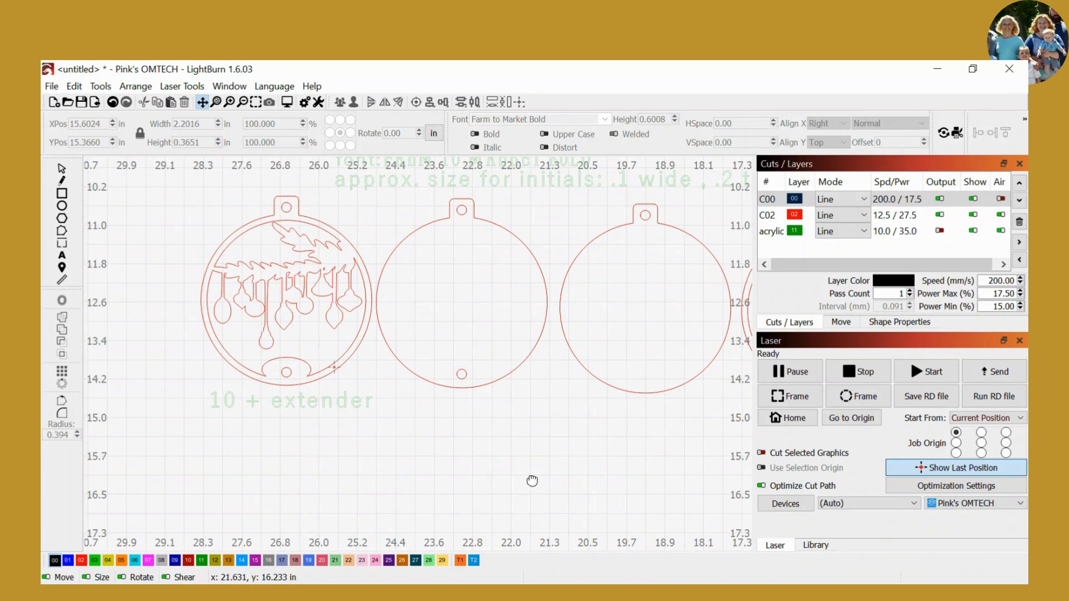
left_click_drag(660, 453, 793, 460)
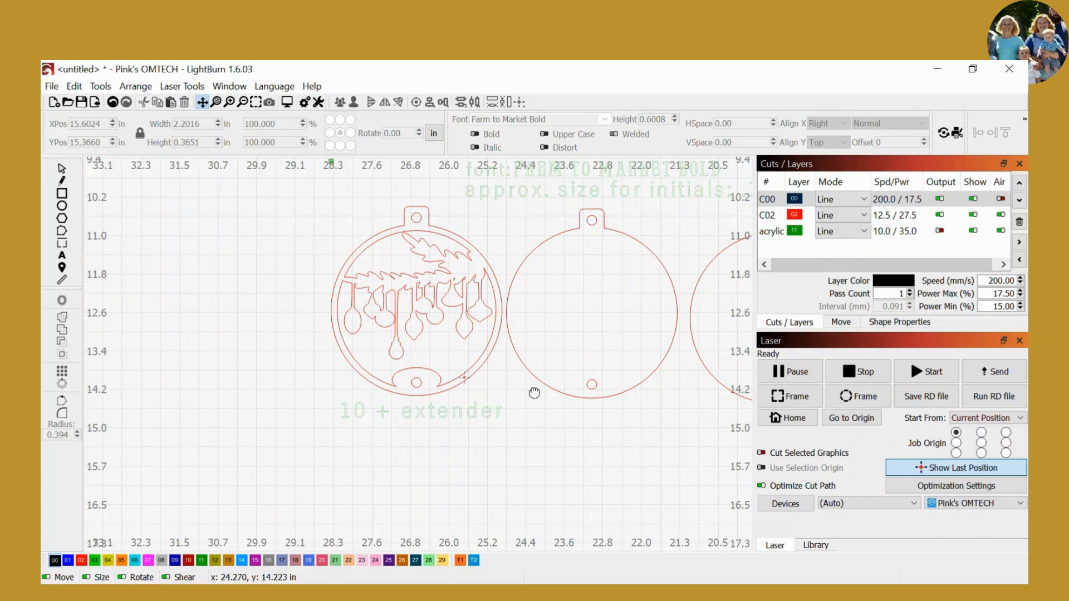
left_click(63, 168)
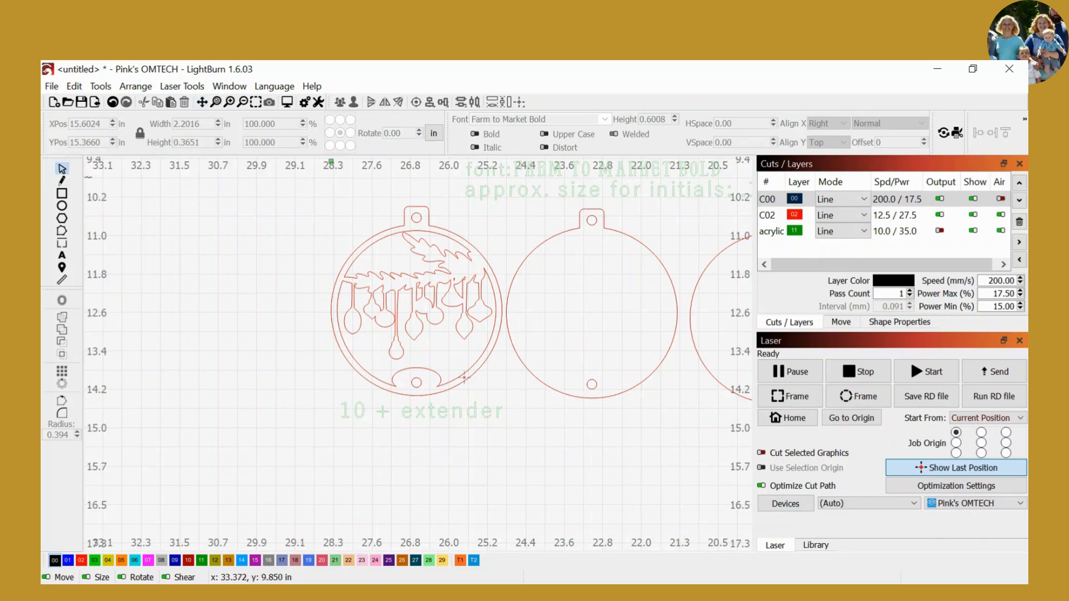
left_click_drag(309, 199, 521, 415)
left_click_drag(416, 301, 592, 304)
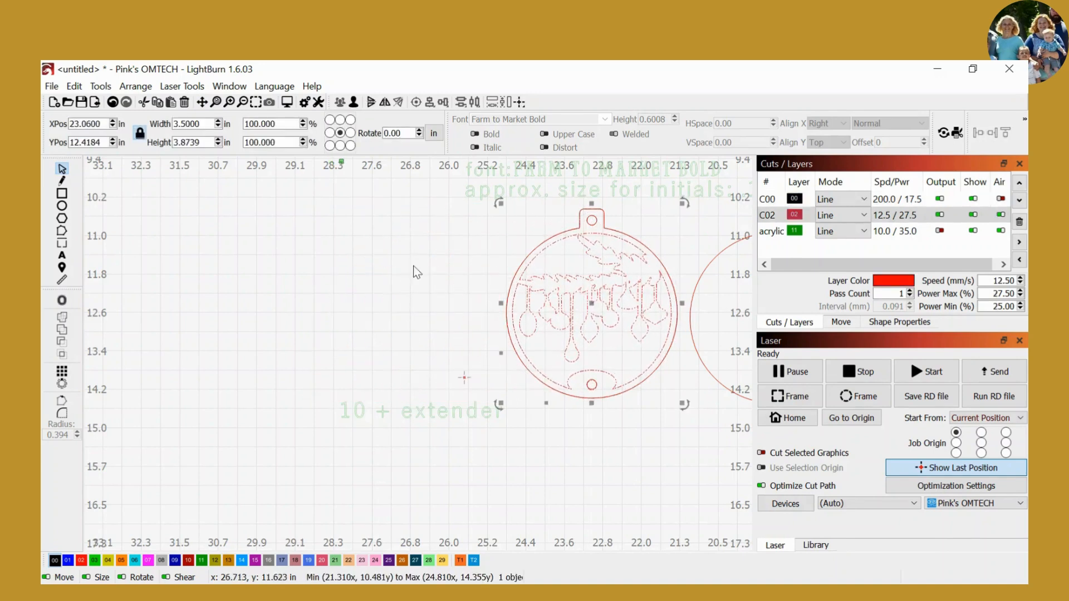
- Place the 2024 ornament with its initials onto the plain backing disc beside it, aligning their outlines
left_click(202, 102)
left_click_drag(440, 280, 97, 308)
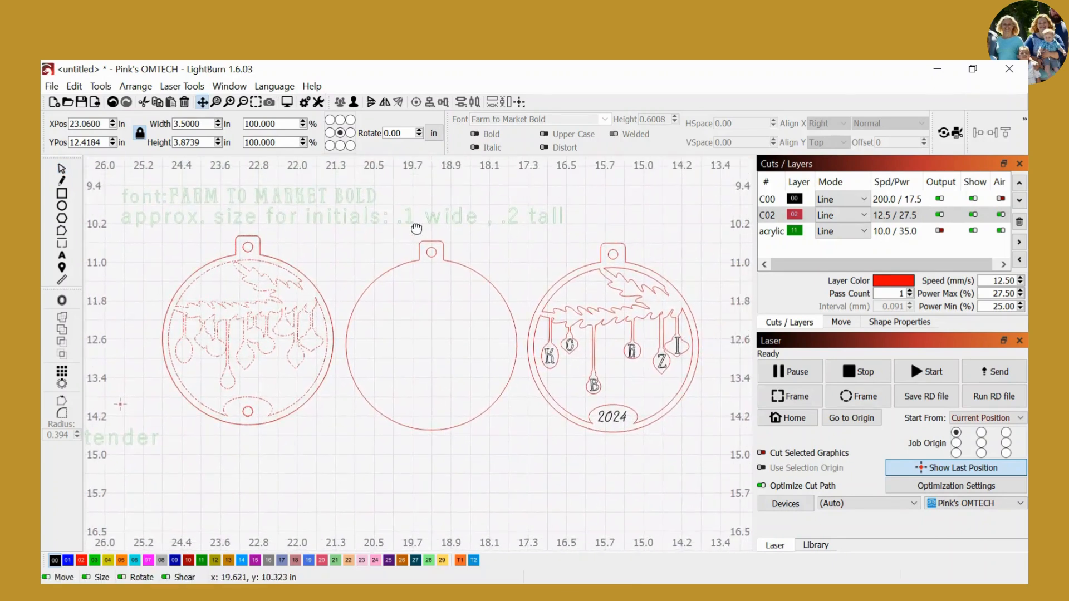
left_click(62, 169)
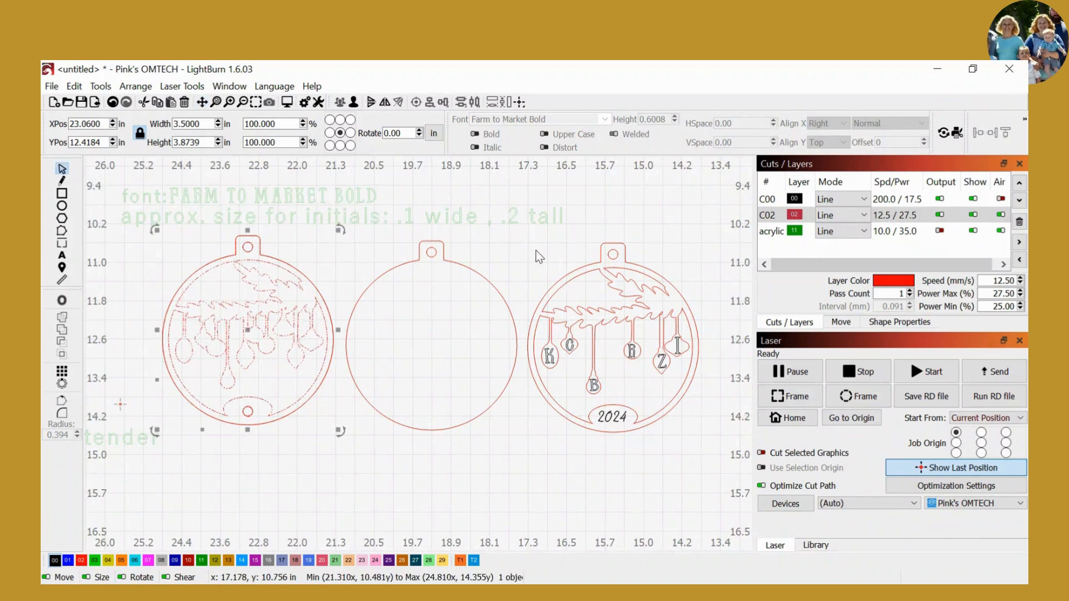
left_click(543, 245)
left_click_drag(509, 233, 718, 490)
left_click_drag(612, 336, 432, 336)
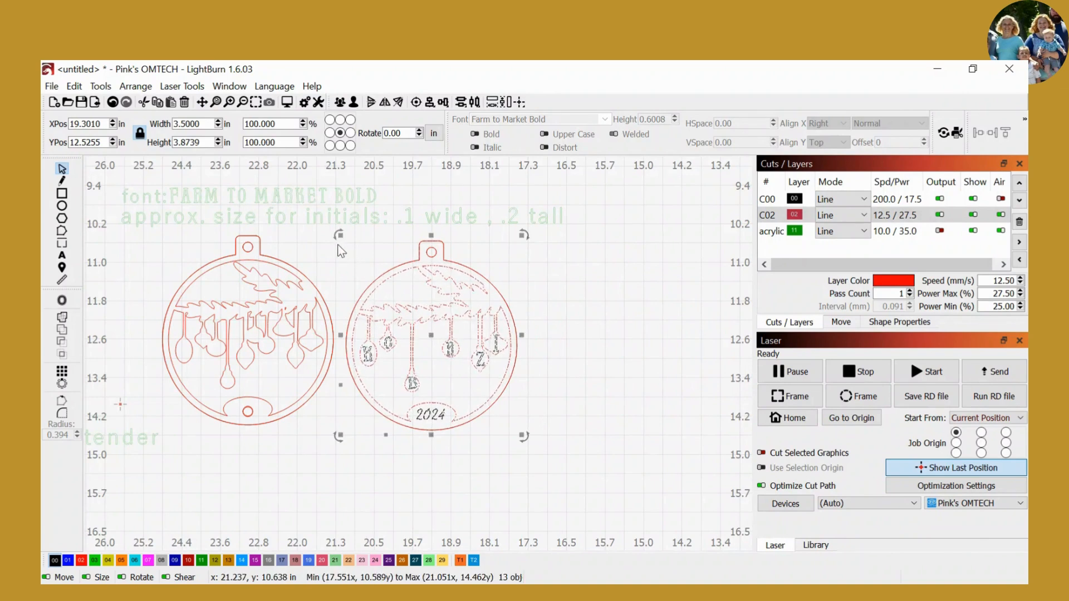
- Move the 2024 ornament together with its backing disc directly below the other ornament, centred at about X 23.09, Y 16.47 in
left_click(346, 244)
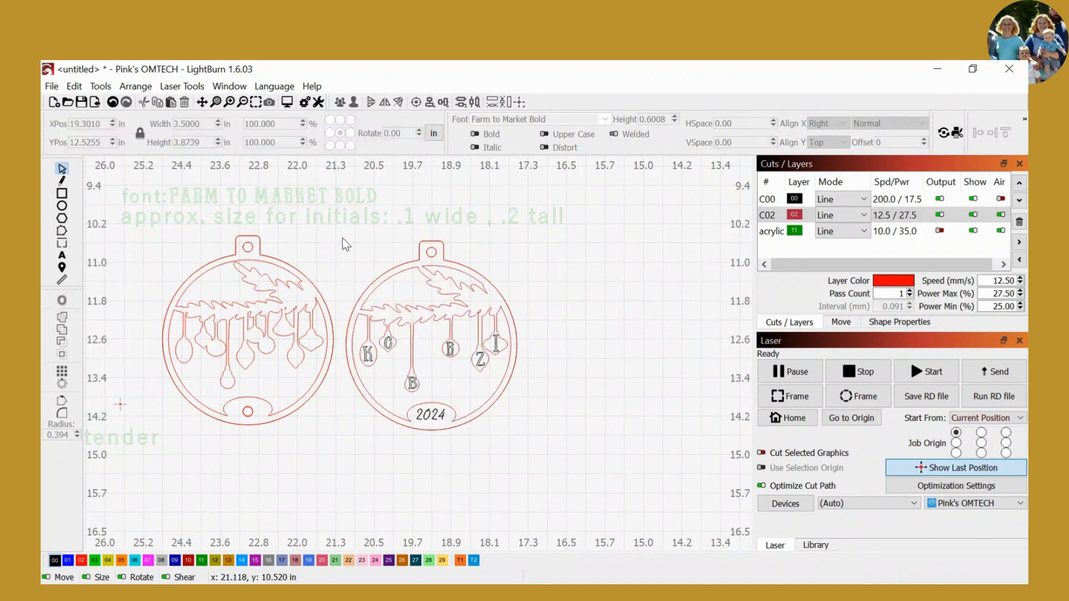
left_click_drag(319, 240, 579, 485)
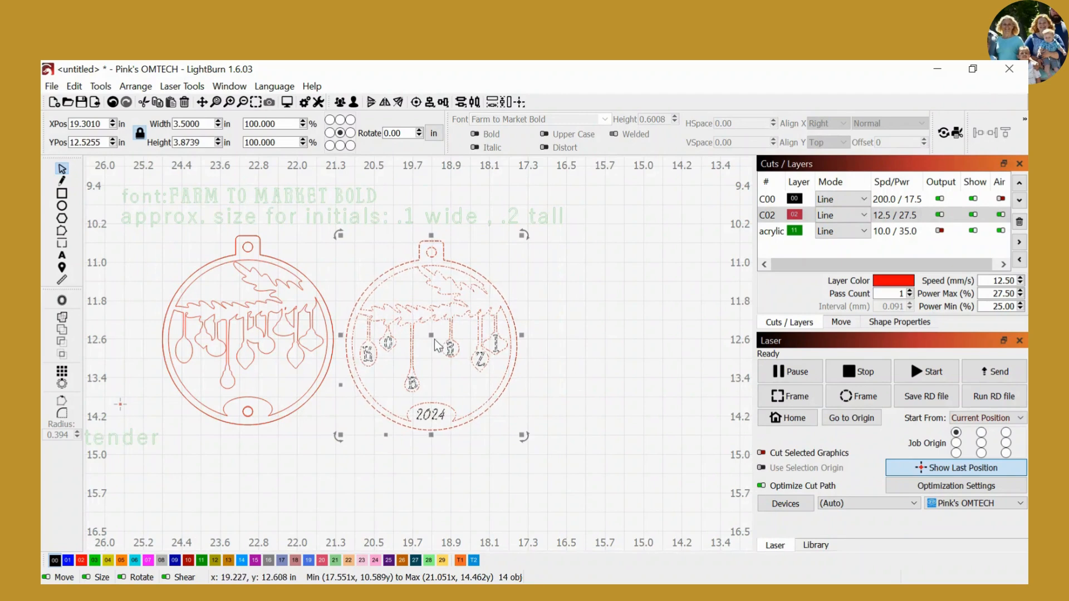
left_click_drag(432, 336, 246, 527)
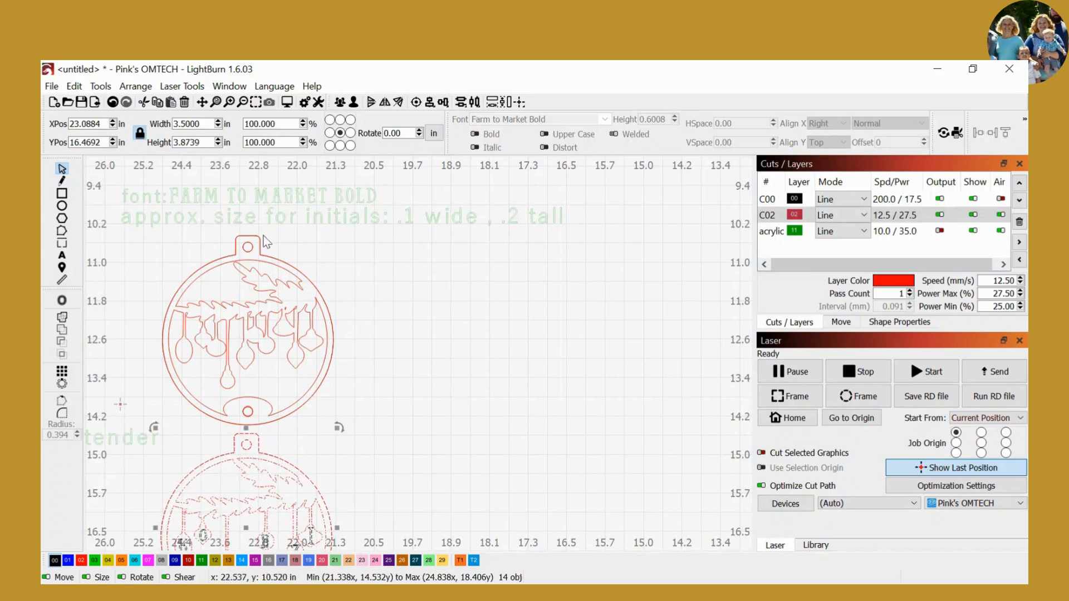
- Examine the layout of the two stacked ornaments with their backing discs on the work area
left_click(202, 102)
left_click_drag(434, 324, 626, 235)
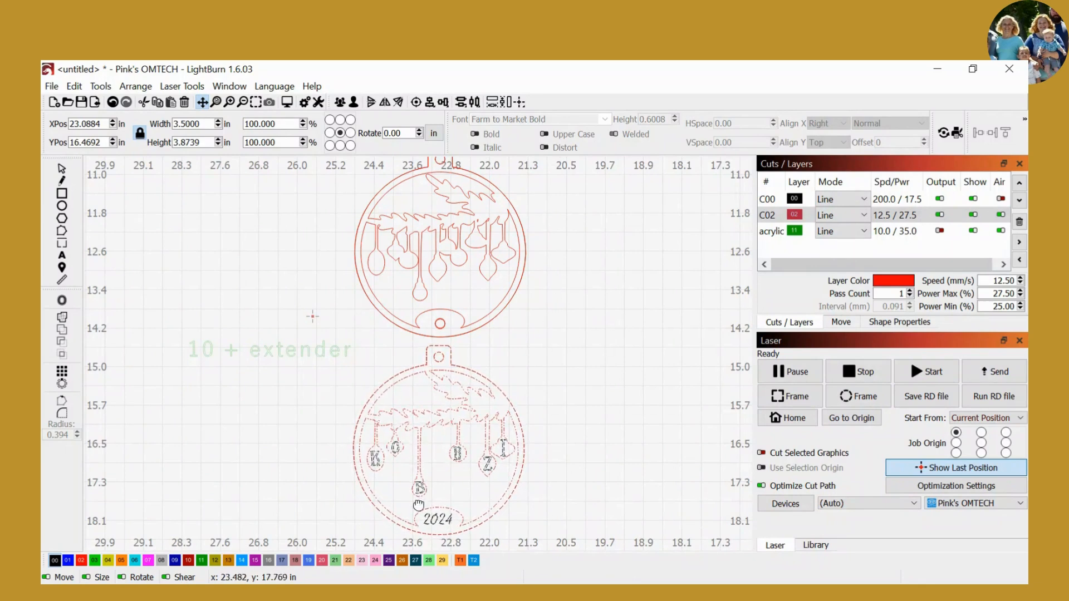
scroll(542, 499, "down", 3)
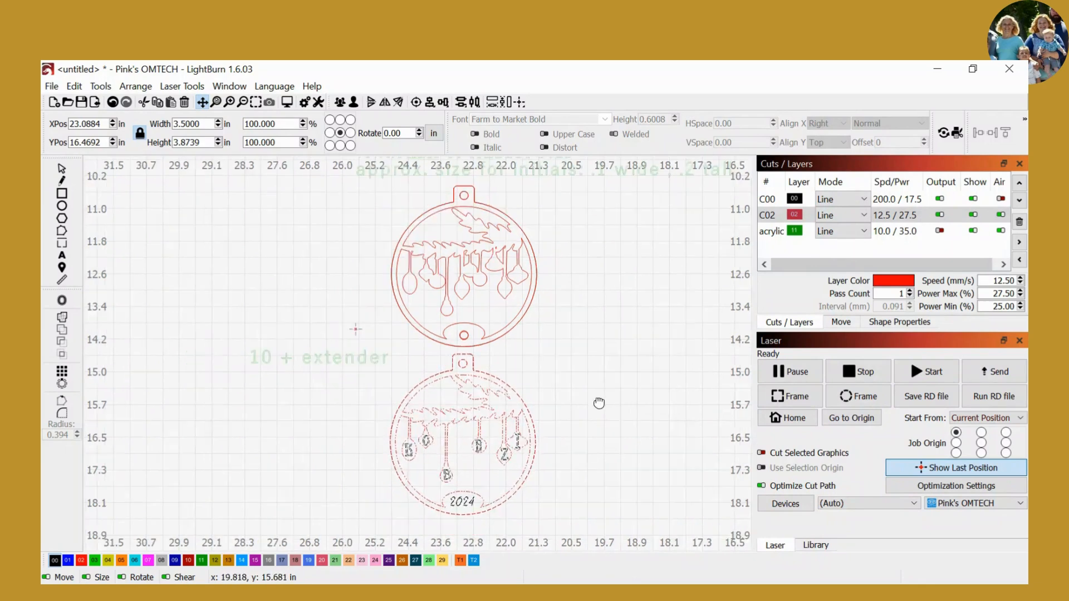
scroll(599, 403, "down", 2)
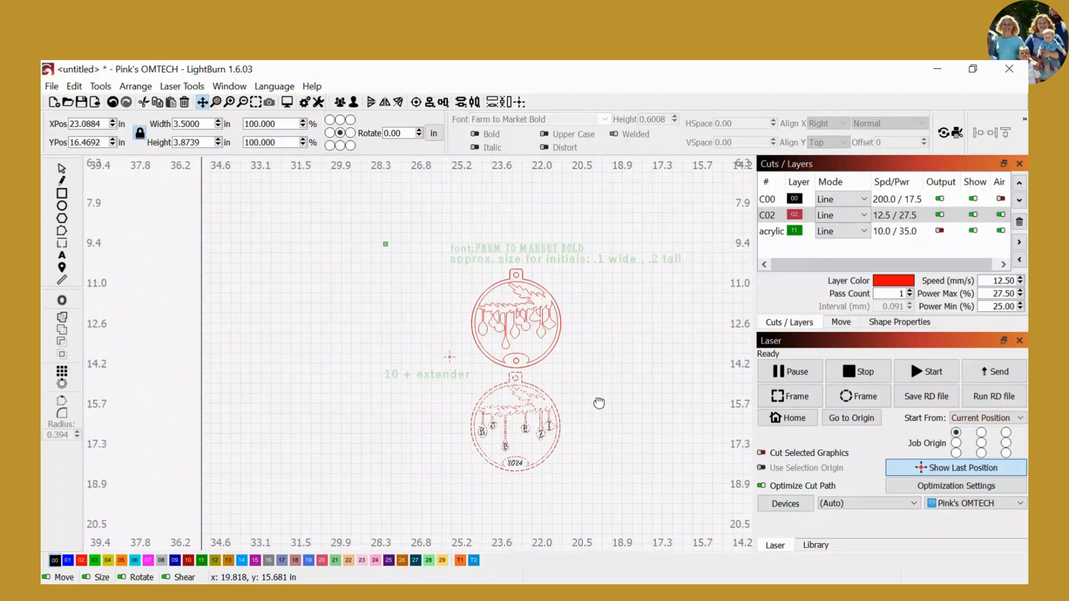
scroll(604, 400, "down", 2)
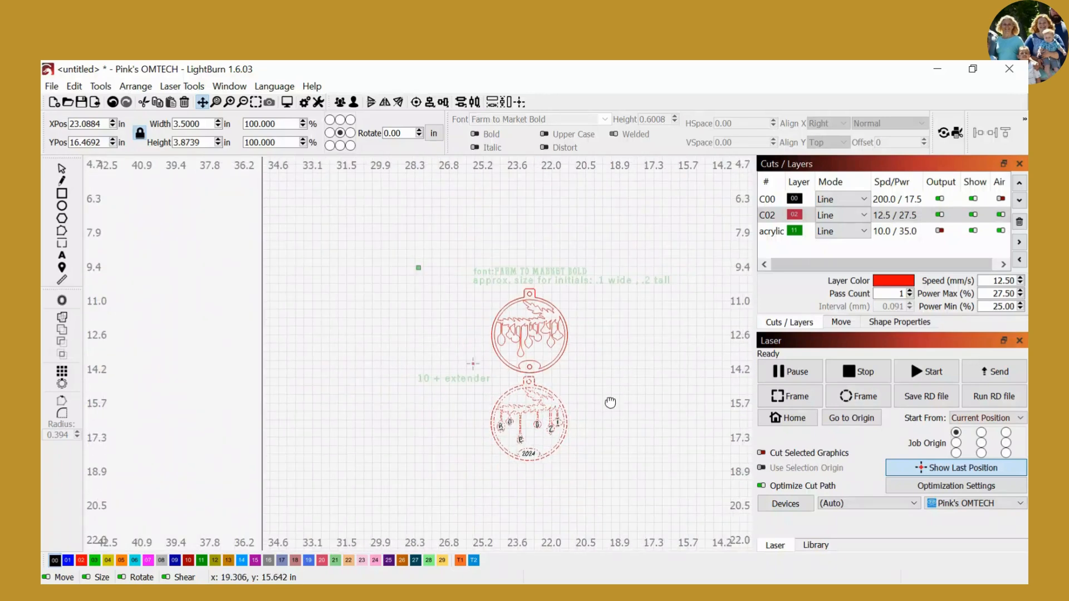
left_click_drag(650, 377, 550, 387)
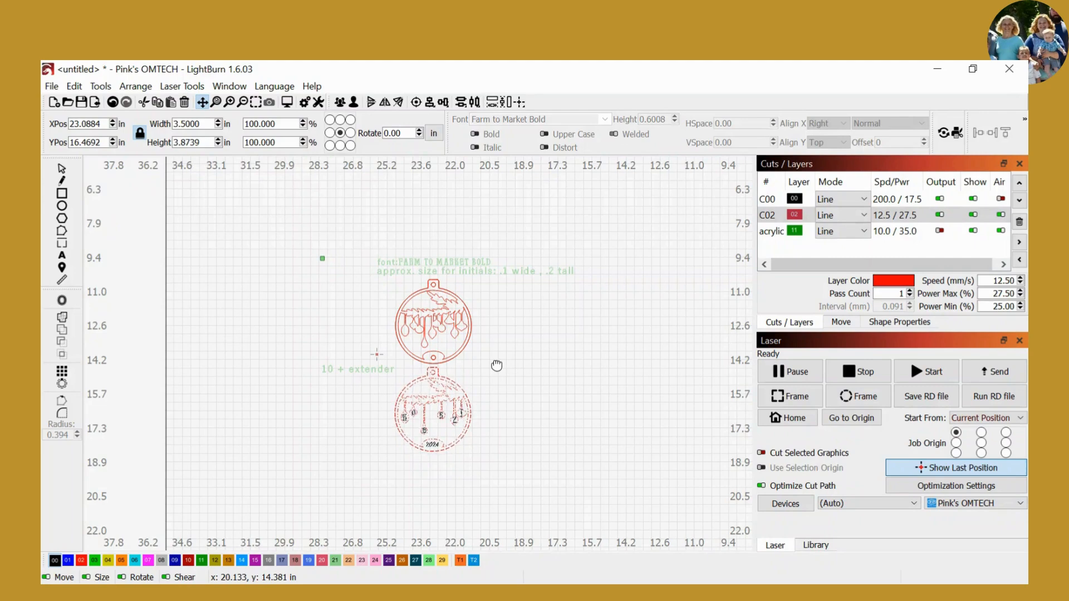
scroll(563, 400, "up", 1)
scroll(563, 400, "up", 1)
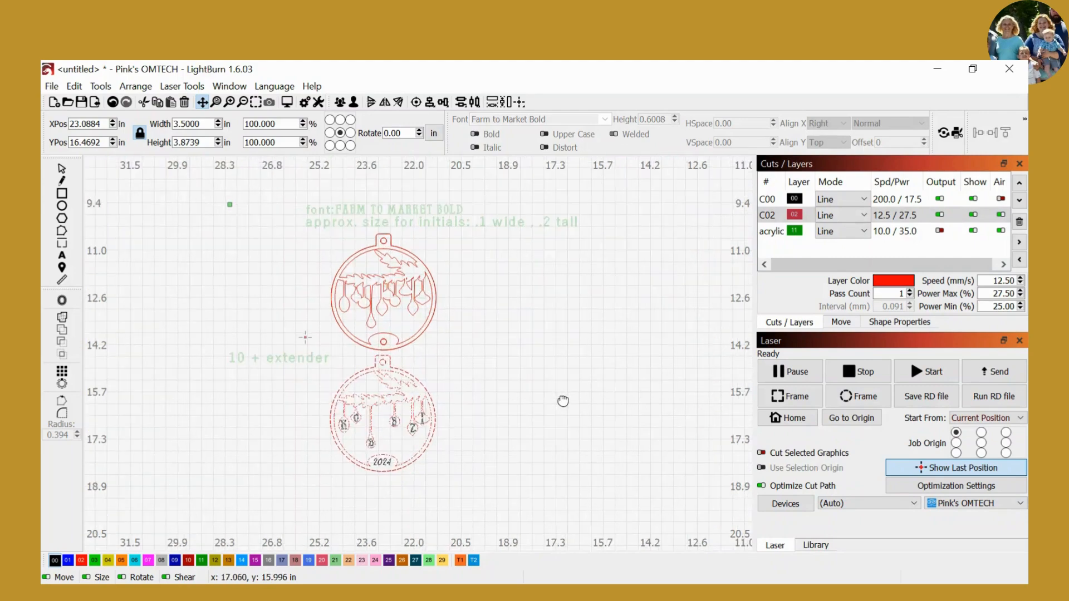